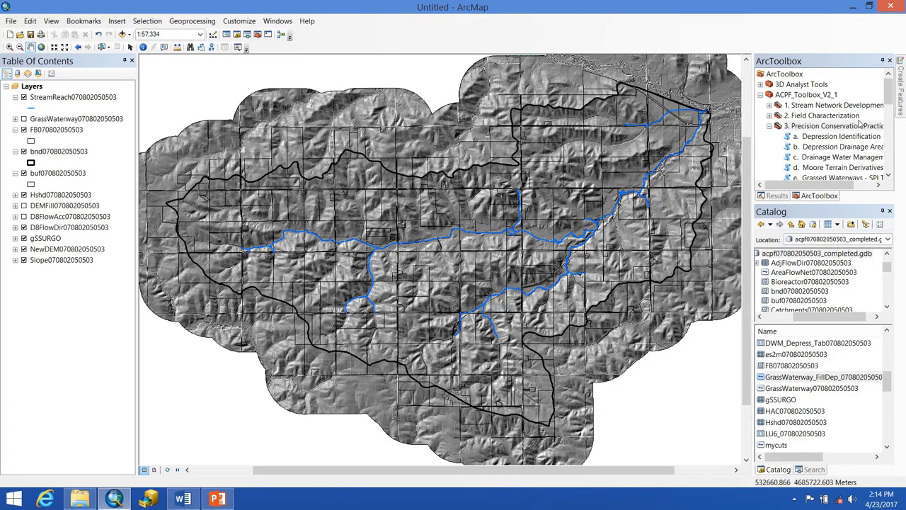
{"action": "left_click_drag", "start_coordinate": [889, 98], "coordinate": [892, 113]}
{"action": "double_click", "coordinate": [833, 125]}
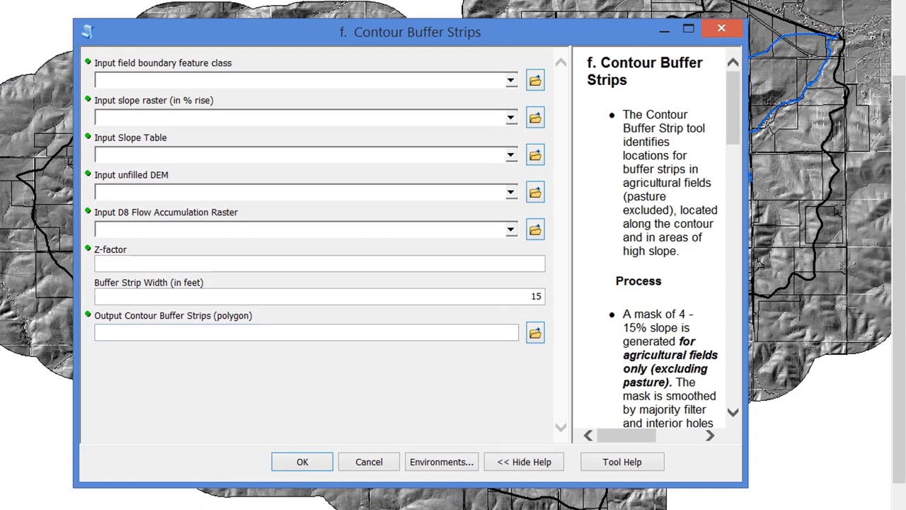
{"action": "left_click", "coordinate": [149, 81]}
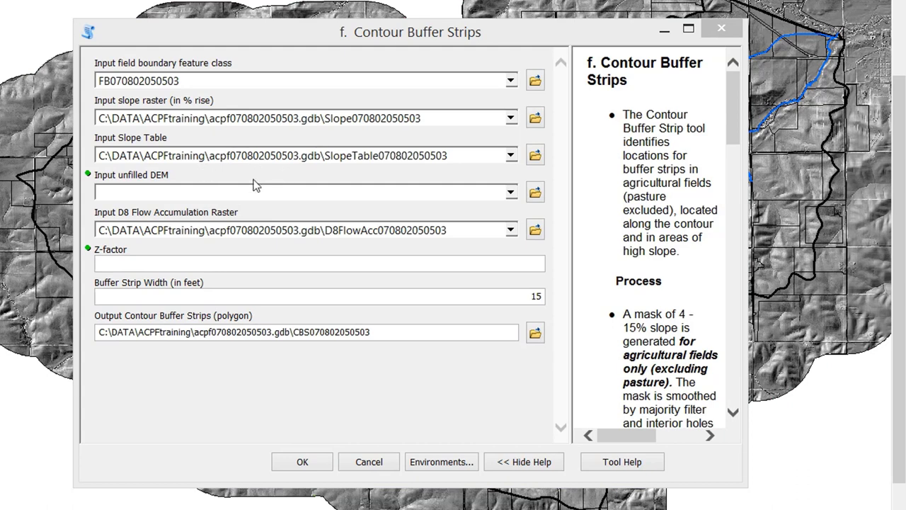
{"action": "left_click", "coordinate": [143, 193]}
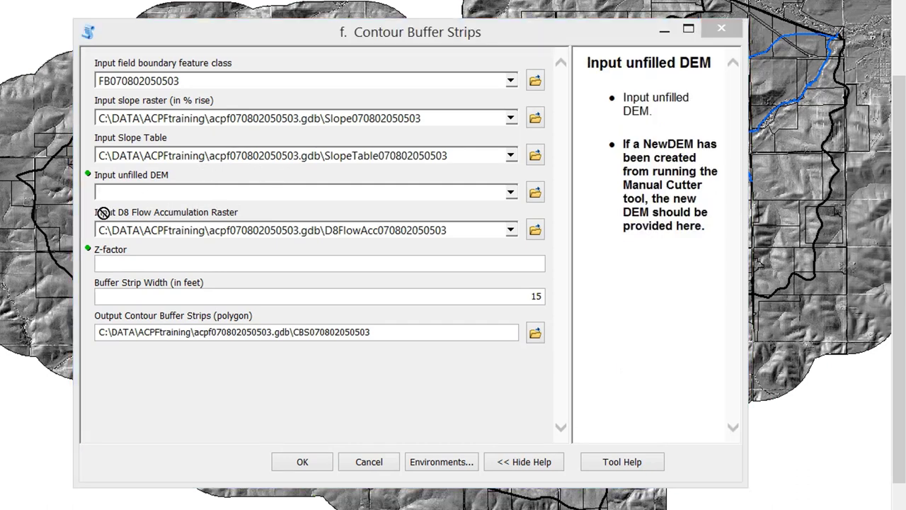
{"action": "key", "text": "ctrl+v"}
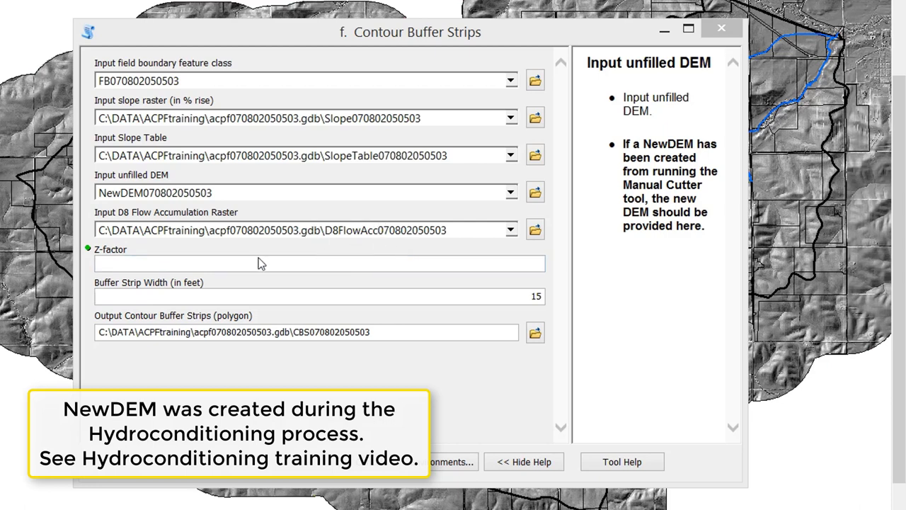
{"action": "left_click", "coordinate": [126, 267]}
{"action": "type", "text": "0.01"}
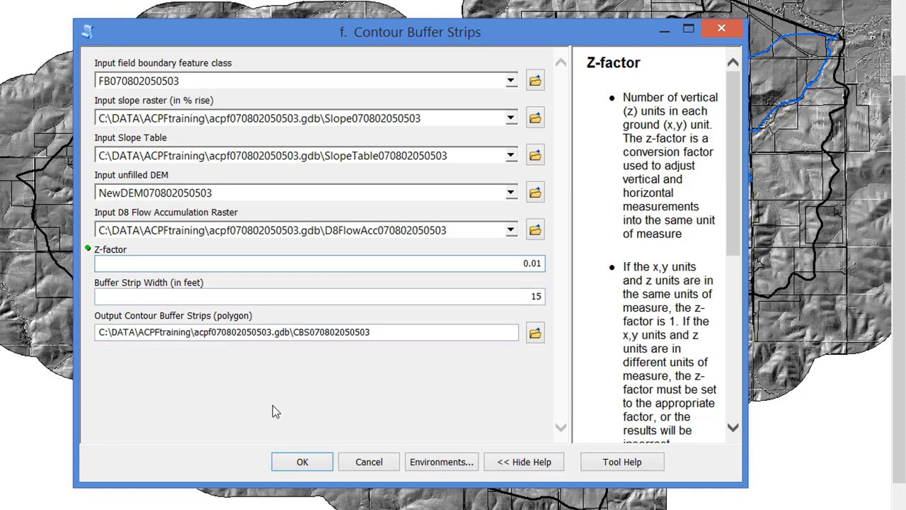
{"action": "left_click", "coordinate": [520, 298]}
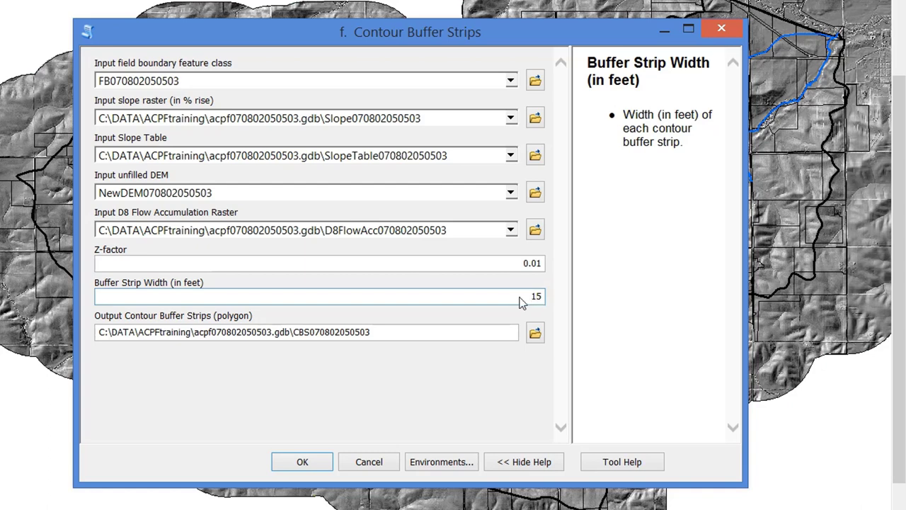
{"action": "left_click", "coordinate": [393, 338]}
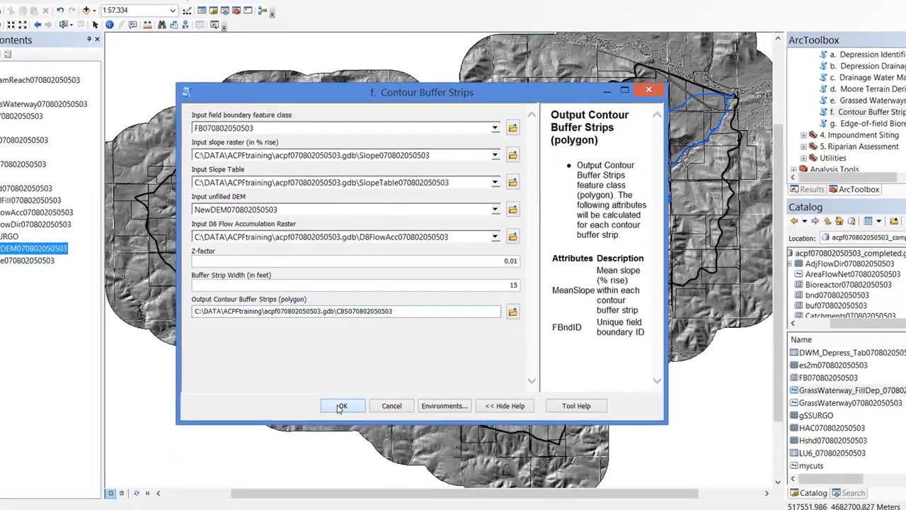
{"action": "left_click", "coordinate": [329, 424]}
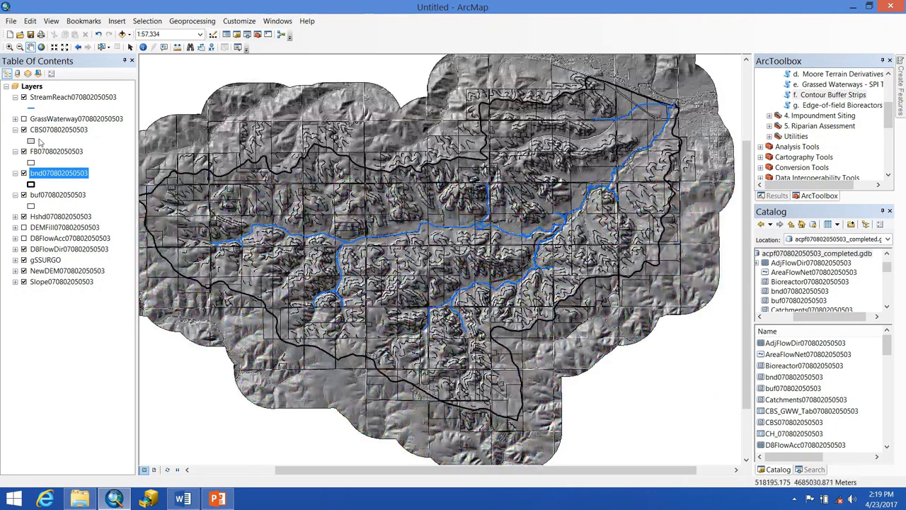
{"action": "left_click", "coordinate": [30, 141]}
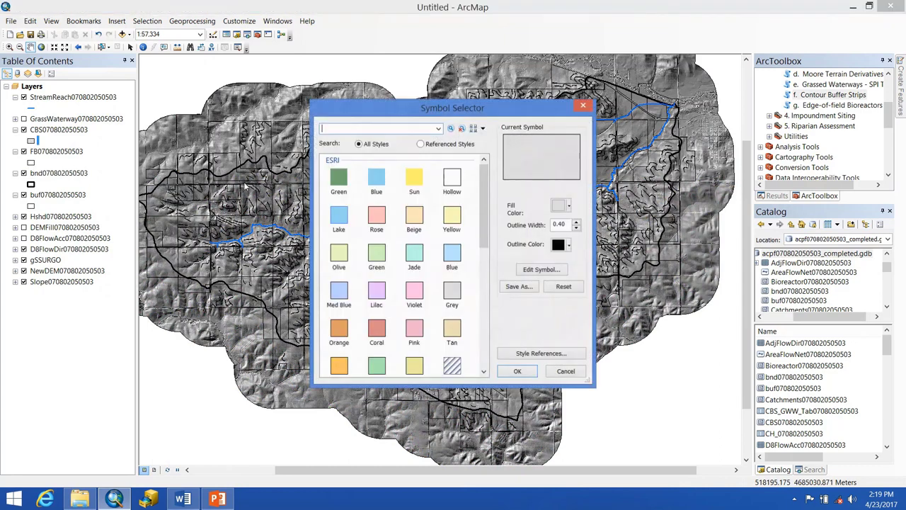
{"action": "left_click", "coordinate": [560, 207]}
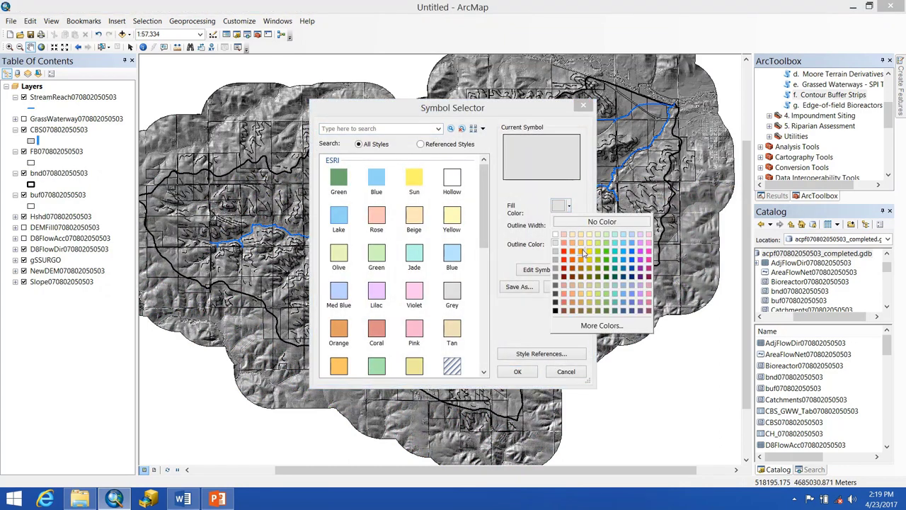
{"action": "left_click", "coordinate": [583, 252]}
{"action": "left_click", "coordinate": [559, 245]}
{"action": "left_click", "coordinate": [584, 291]}
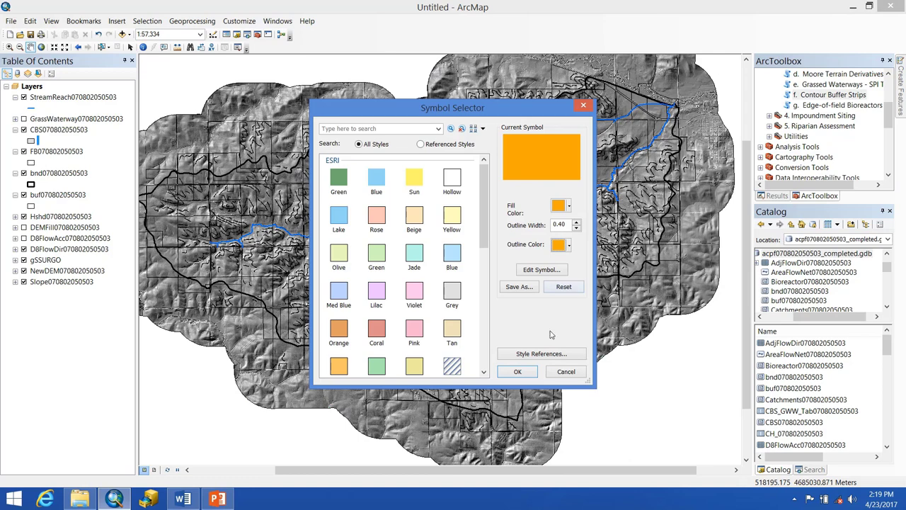
{"action": "left_click", "coordinate": [518, 372]}
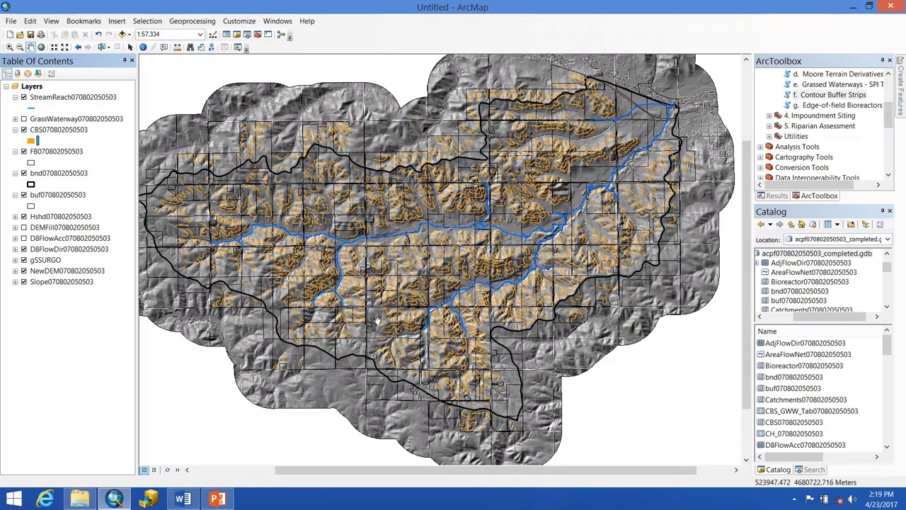
{"action": "scroll", "coordinate": [601, 212], "scroll_direction": "up", "scroll_amount": 3}
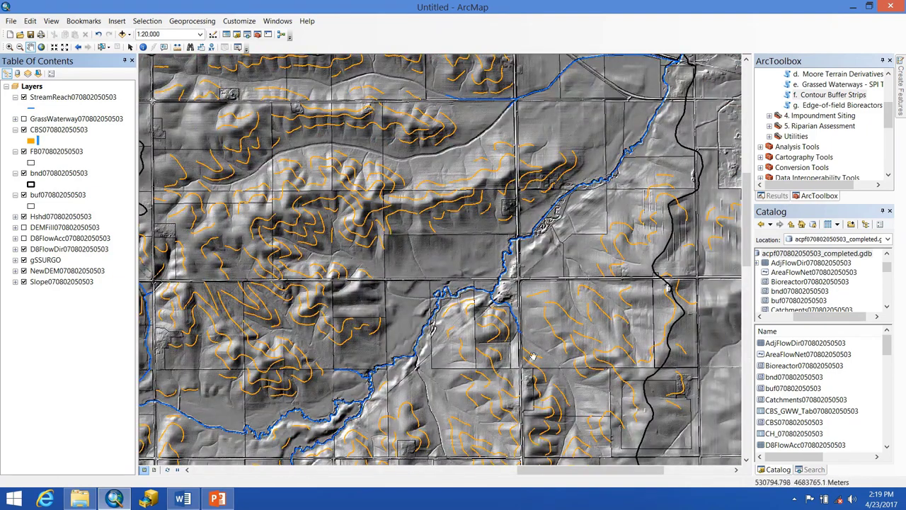
{"action": "left_click_drag", "start_coordinate": [605, 107], "coordinate": [628, 165]}
{"action": "left_click_drag", "start_coordinate": [485, 148], "coordinate": [531, 241]}
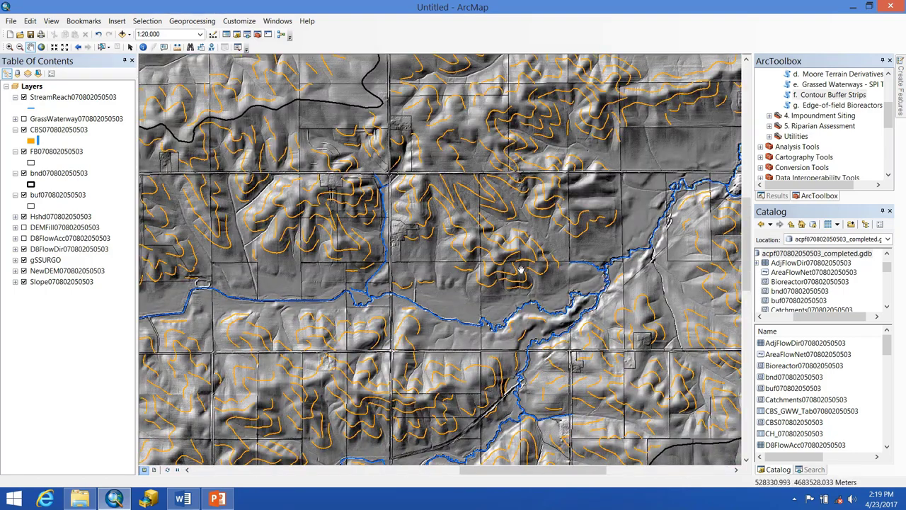
{"action": "left_click_drag", "start_coordinate": [347, 352], "coordinate": [431, 249]}
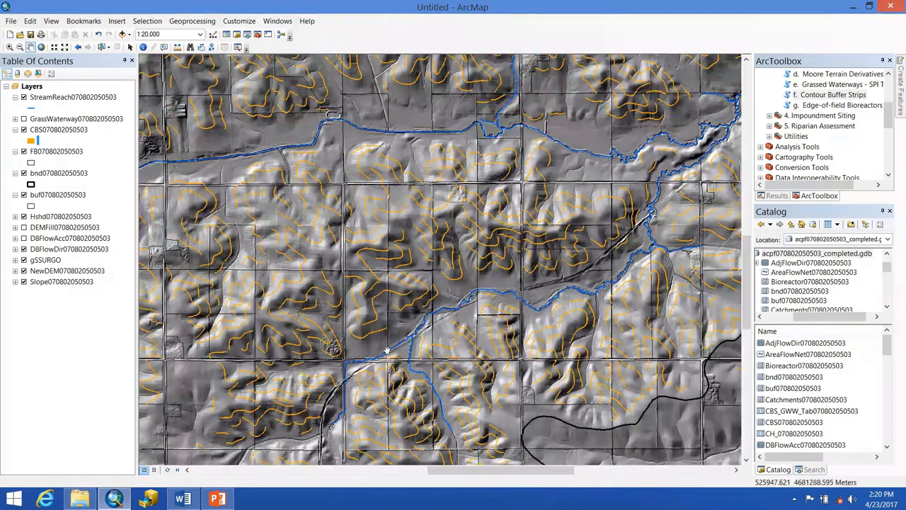
{"action": "left_click_drag", "start_coordinate": [388, 352], "coordinate": [456, 228]}
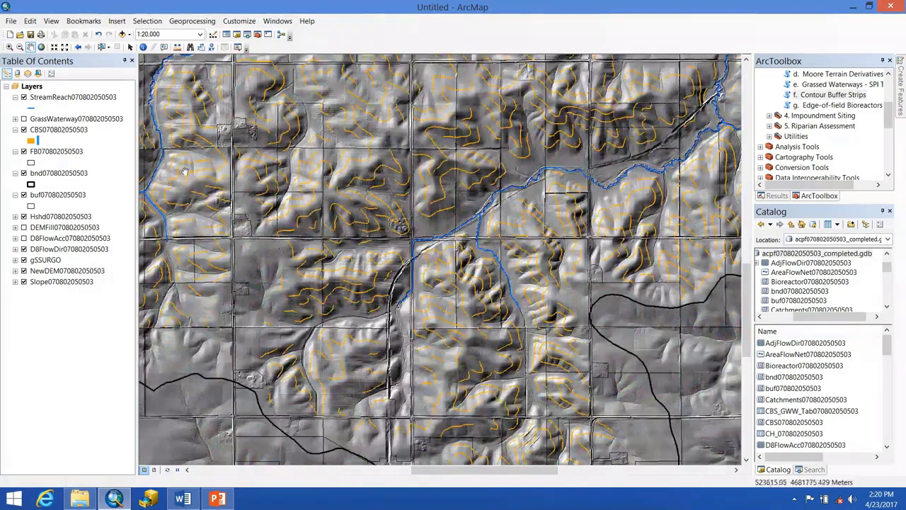
{"action": "right_click", "coordinate": [71, 130]}
{"action": "left_click", "coordinate": [99, 160]}
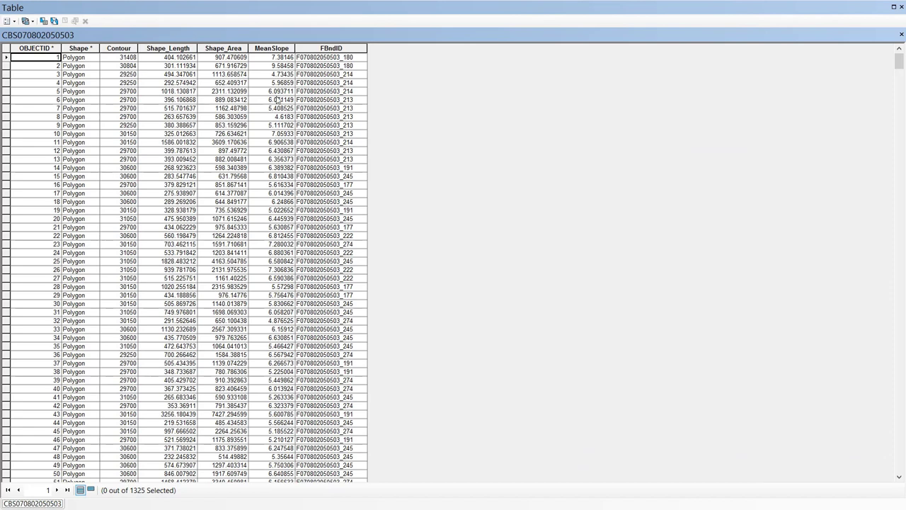
Step: Select the FBndID and Contour columns of the strip attribute table to inspect them
{"action": "left_click", "coordinate": [324, 47]}
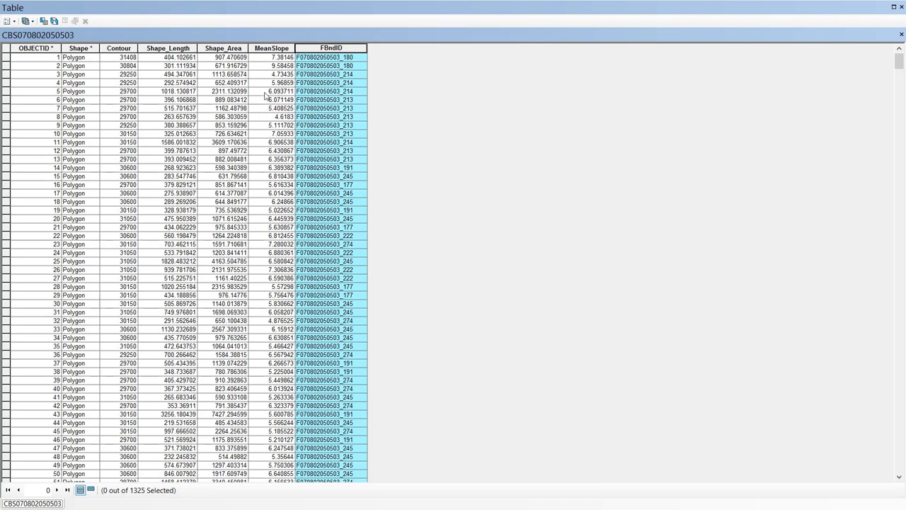
{"action": "left_click", "coordinate": [119, 48]}
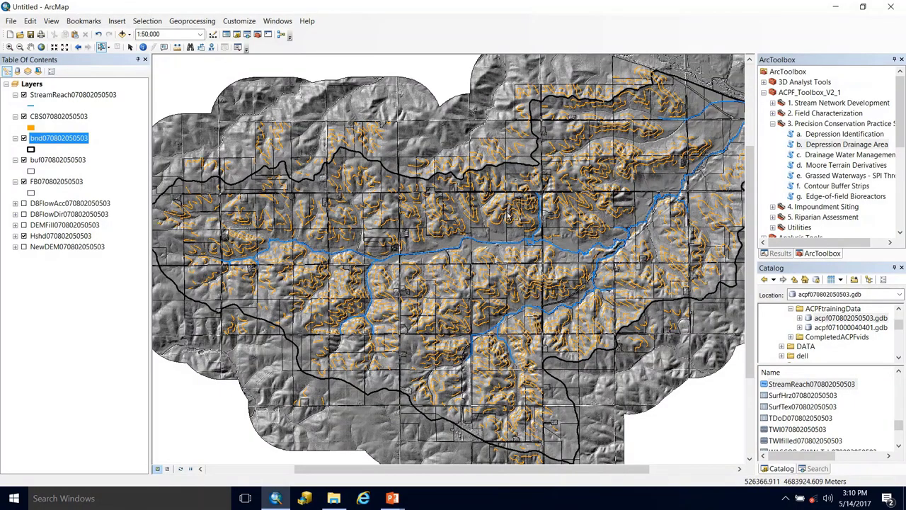
{"action": "scroll", "coordinate": [506, 193], "scroll_direction": "down", "scroll_amount": 3}
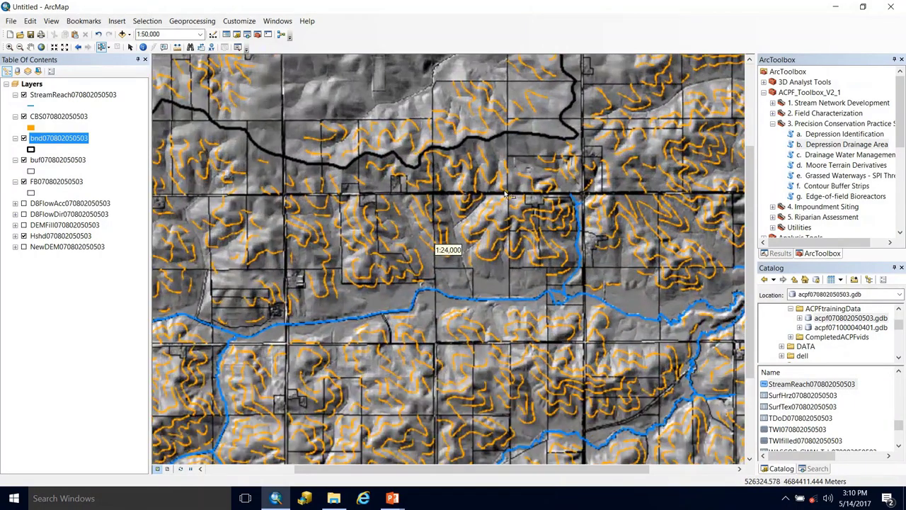
{"action": "scroll", "coordinate": [506, 193], "scroll_direction": "down", "scroll_amount": 2}
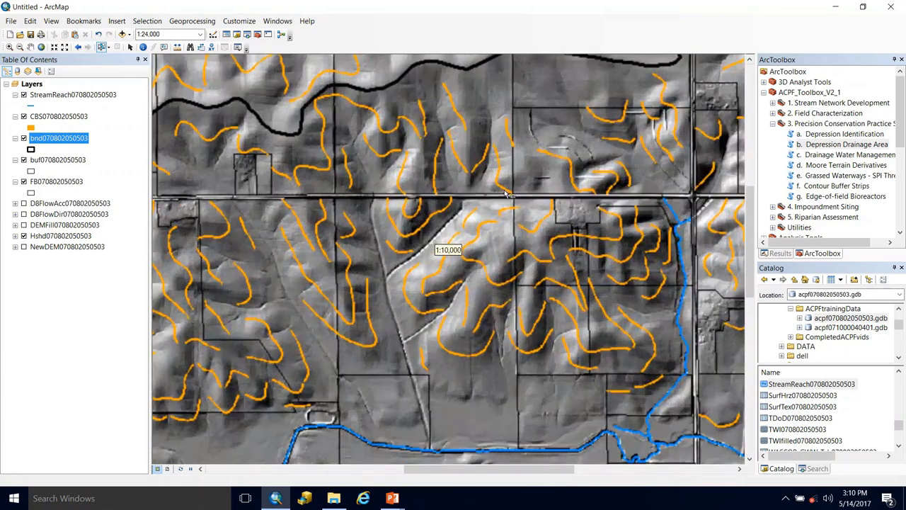
{"action": "left_click_drag", "start_coordinate": [606, 166], "coordinate": [446, 233]}
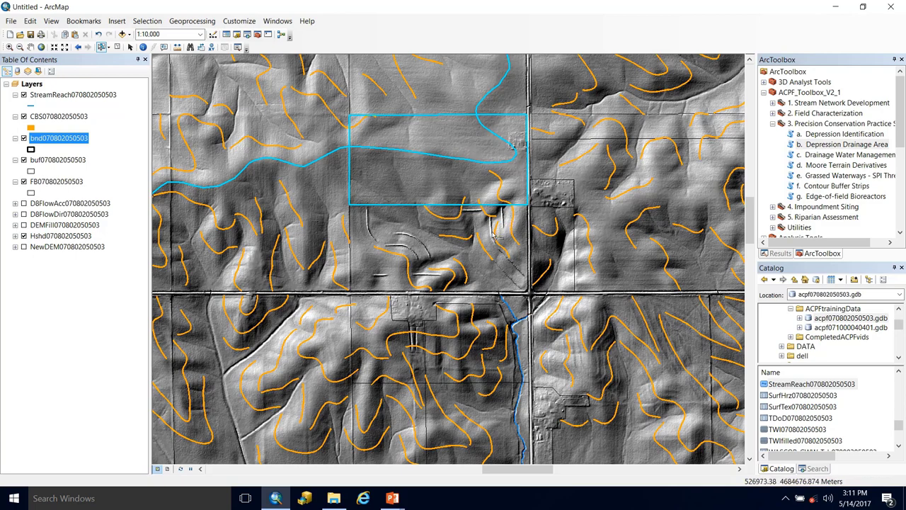
{"action": "scroll", "coordinate": [467, 236], "scroll_direction": "up", "scroll_amount": 2}
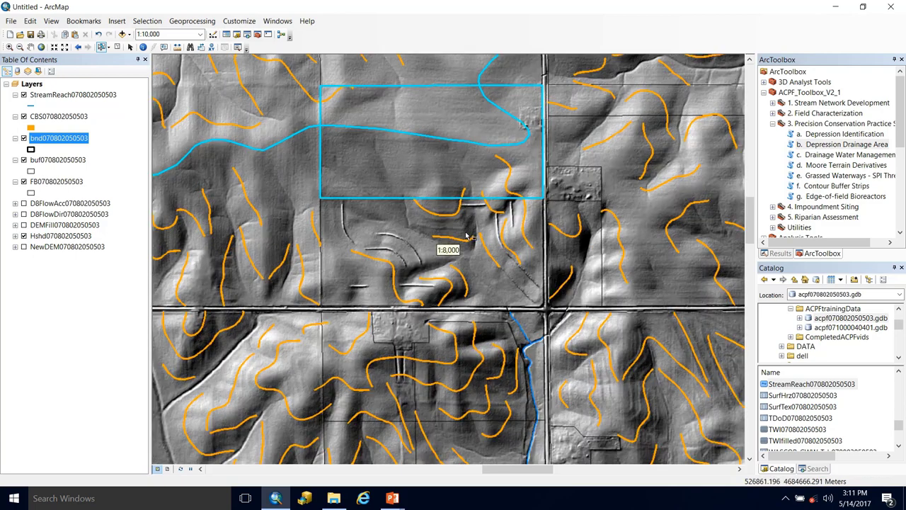
{"action": "left_click", "coordinate": [117, 47]}
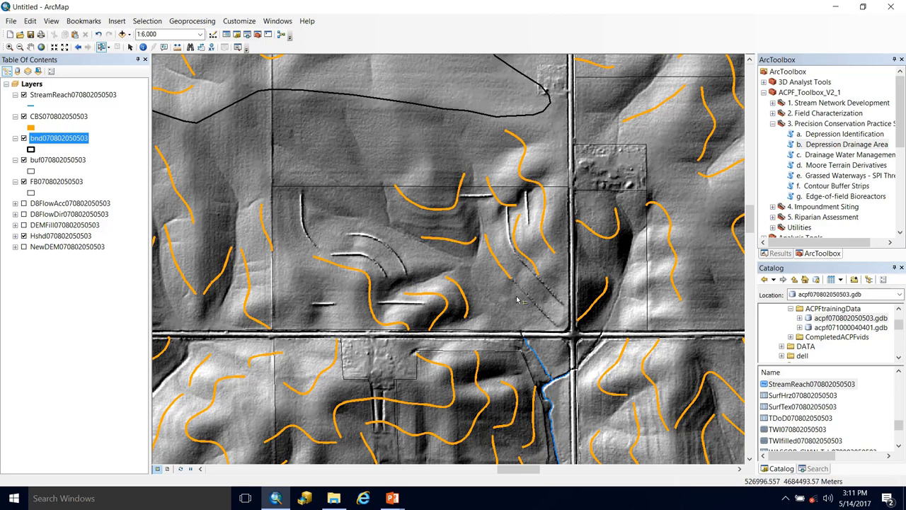
{"action": "scroll", "coordinate": [489, 306], "scroll_direction": "down", "scroll_amount": 2}
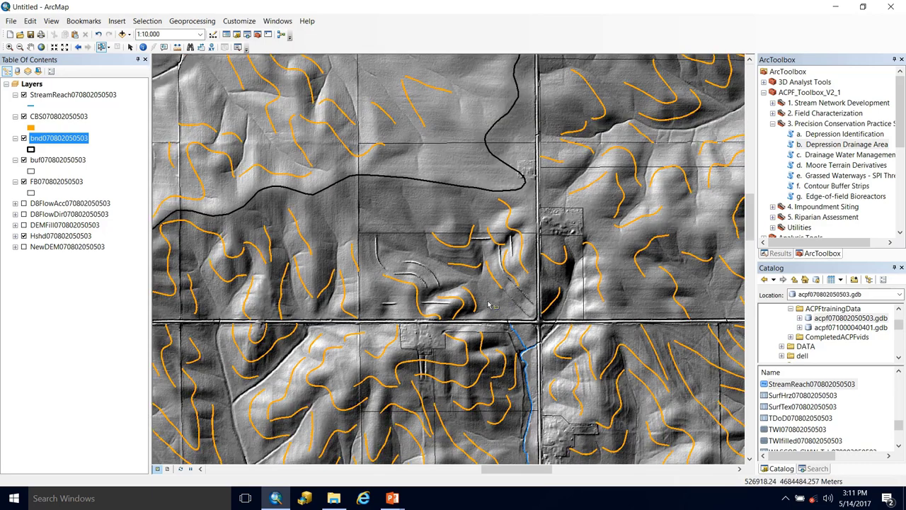
Step: Set the CBS layer symbology to Quantities > Graduated colors using the MeanSlope field
{"action": "double_click", "coordinate": [80, 118]}
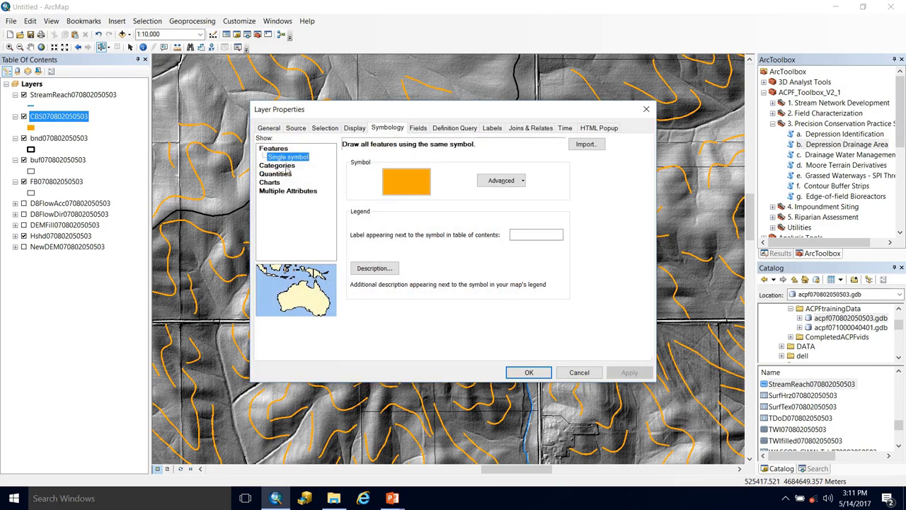
{"action": "left_click", "coordinate": [284, 167]}
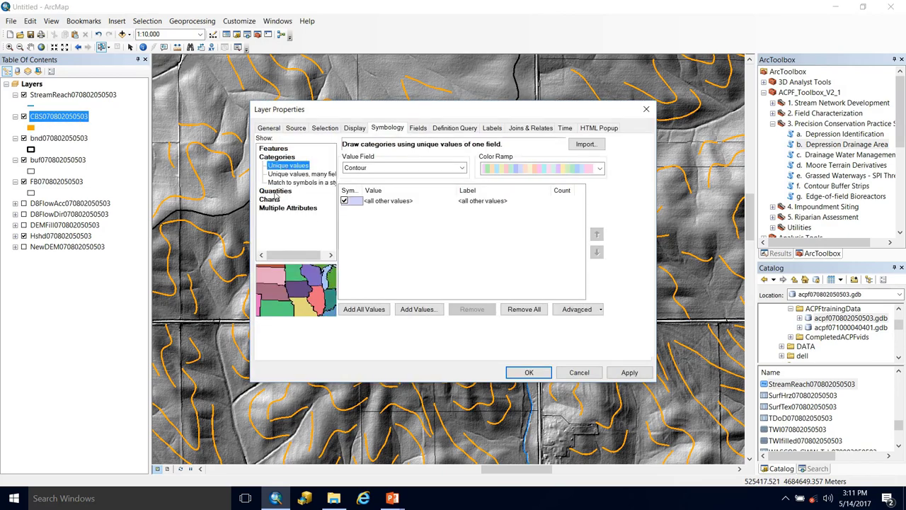
{"action": "left_click", "coordinate": [276, 192]}
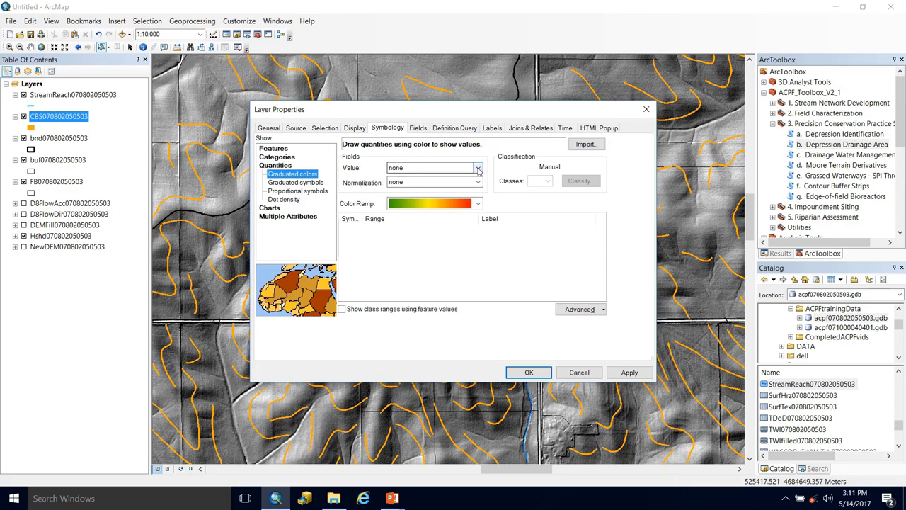
{"action": "left_click", "coordinate": [478, 168]}
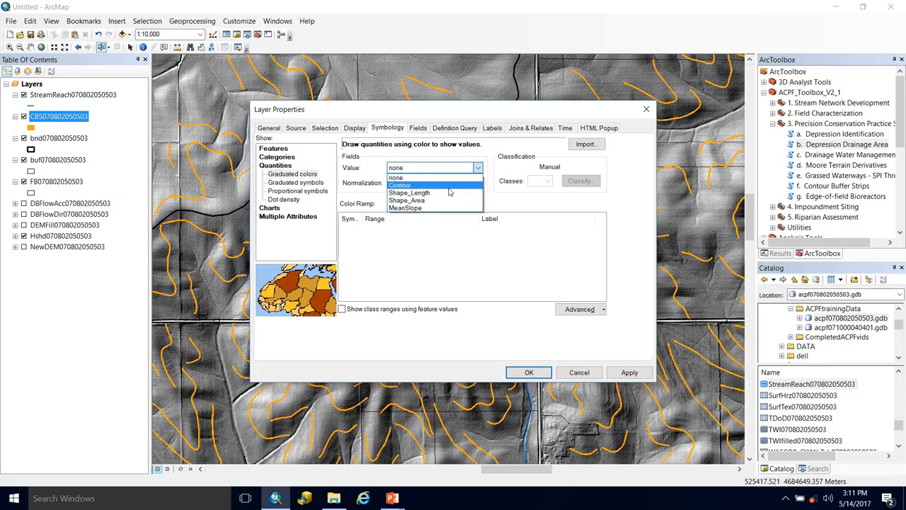
{"action": "left_click", "coordinate": [405, 209]}
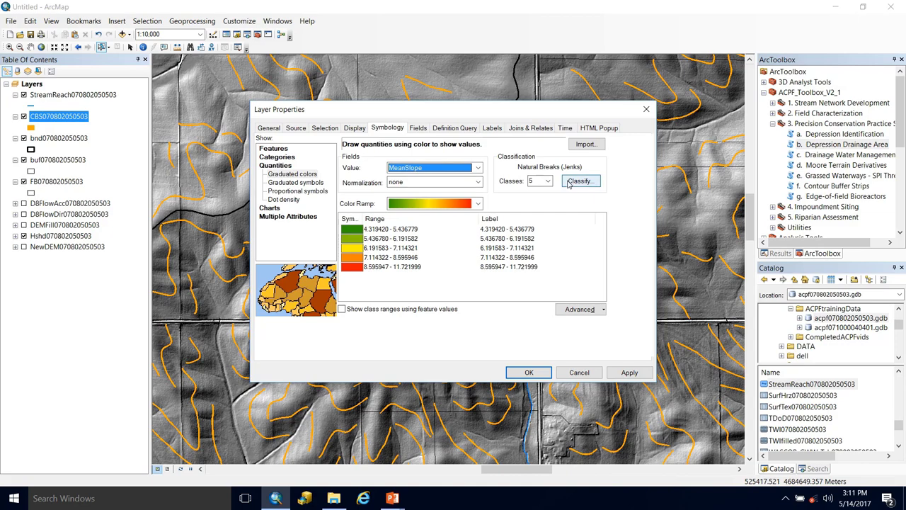
Step: Classify MeanSlope into 2 classes with the first break value changed from 6.530843 to 10
{"action": "left_click", "coordinate": [570, 181]}
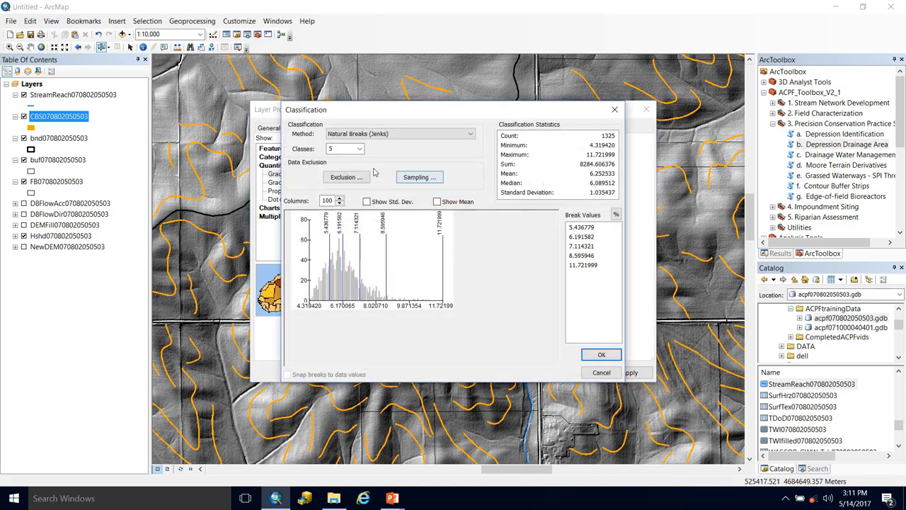
{"action": "left_click", "coordinate": [354, 148]}
{"action": "left_click", "coordinate": [341, 167]}
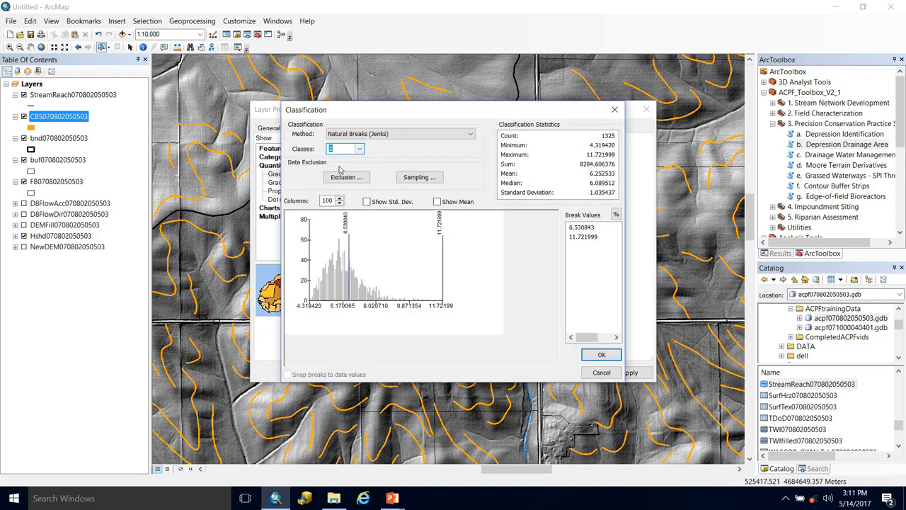
{"action": "left_click", "coordinate": [588, 237]}
{"action": "key", "text": "Return"}
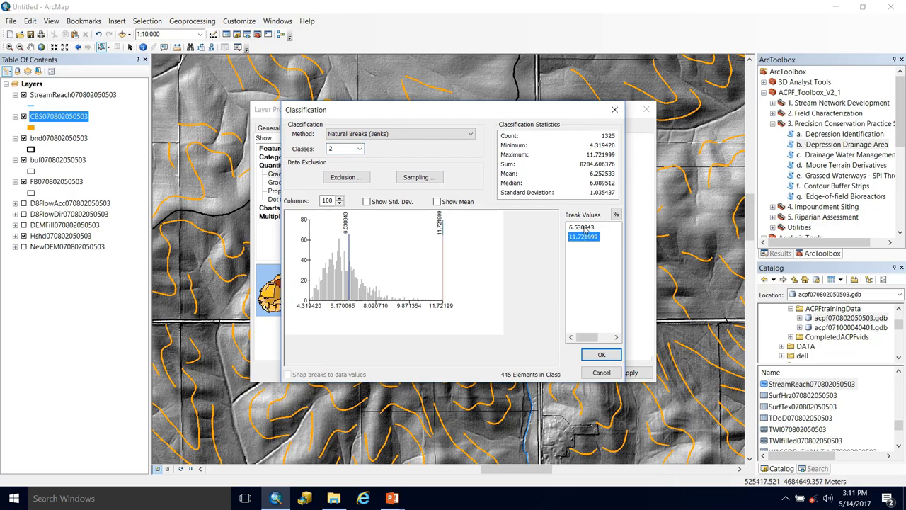
{"action": "left_click", "coordinate": [582, 228]}
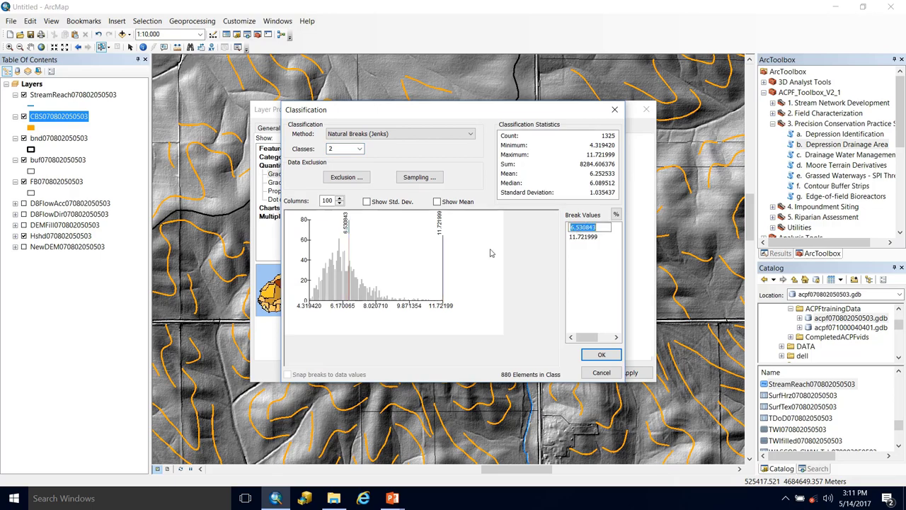
{"action": "type", "text": "10"}
{"action": "key", "text": "Return"}
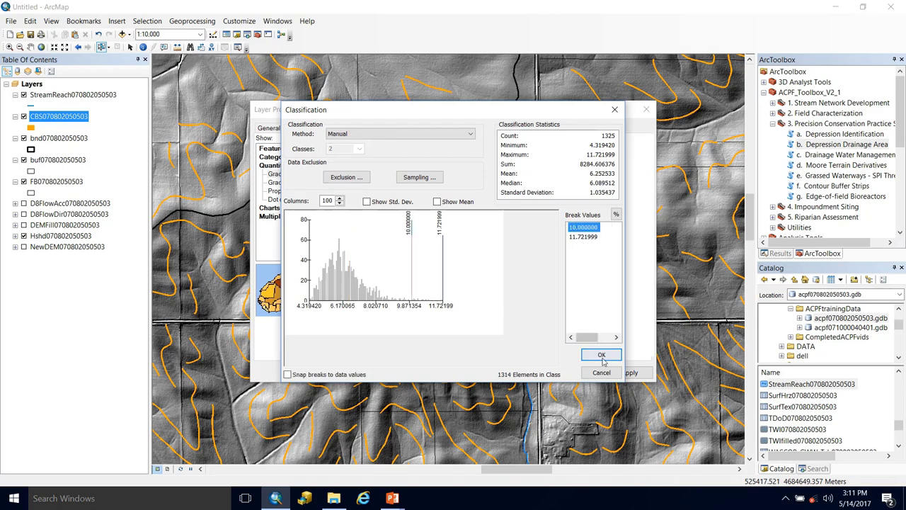
{"action": "left_click", "coordinate": [602, 354]}
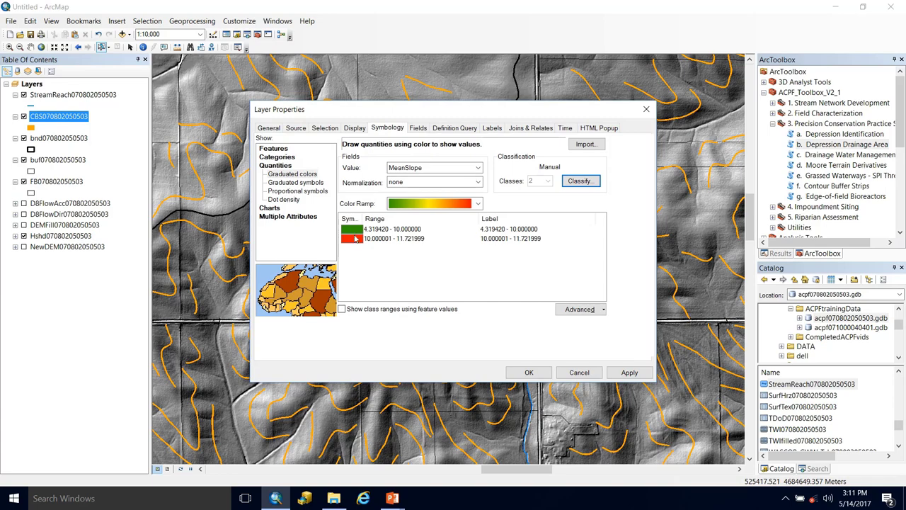
Step: Give the upper class (10.000001–11.721999) a yellow fill and a wider yellow outline
{"action": "double_click", "coordinate": [356, 239]}
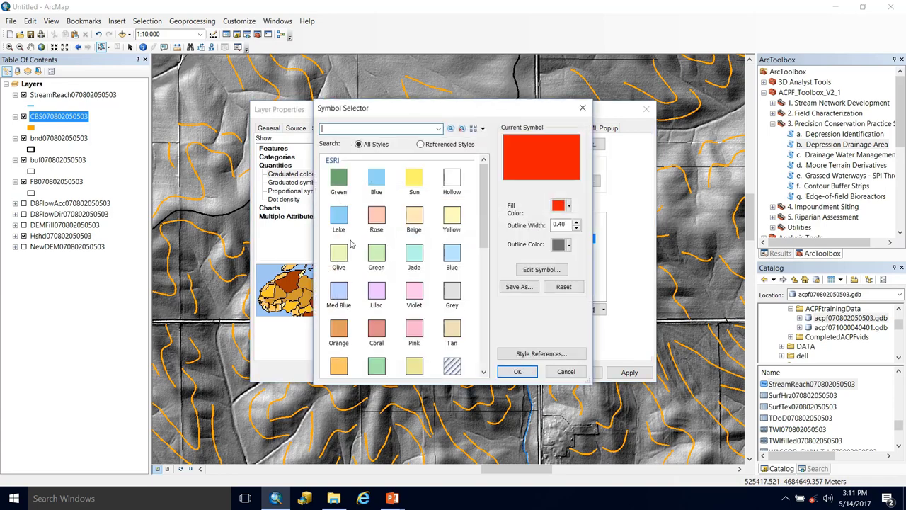
{"action": "left_click", "coordinate": [414, 179]}
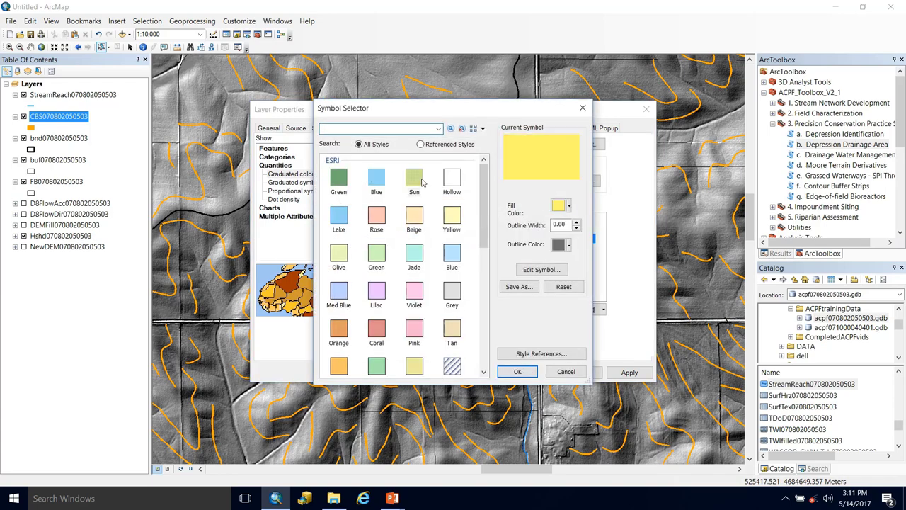
{"action": "left_click", "coordinate": [569, 244]}
{"action": "left_click", "coordinate": [591, 288]}
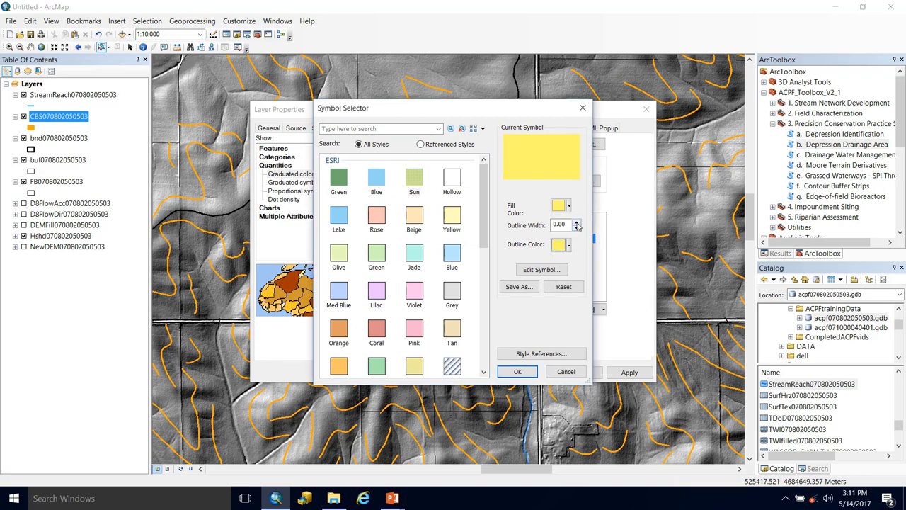
{"action": "left_click", "coordinate": [577, 223]}
{"action": "left_click", "coordinate": [524, 373]}
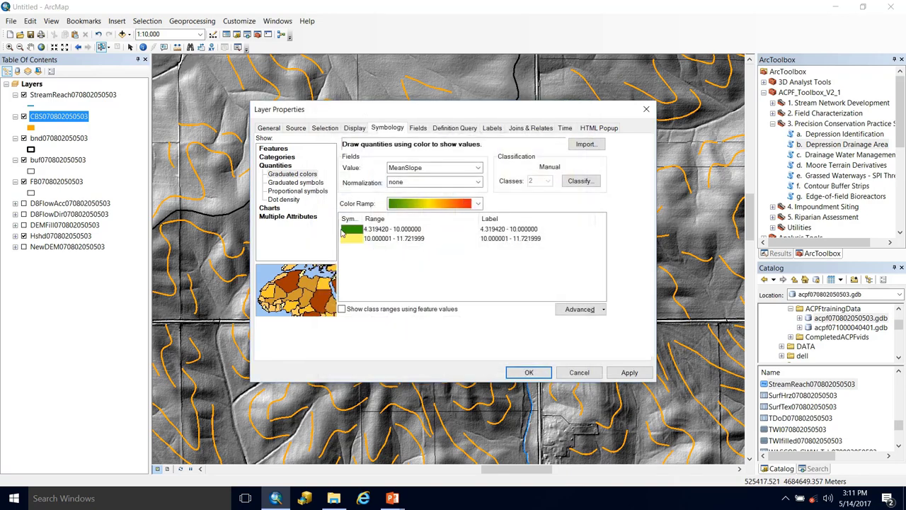
Step: Make the lower class (4.319420–10.000000) red fill and outline, then apply the symbology
{"action": "left_click", "coordinate": [348, 228]}
{"action": "double_click", "coordinate": [346, 232]}
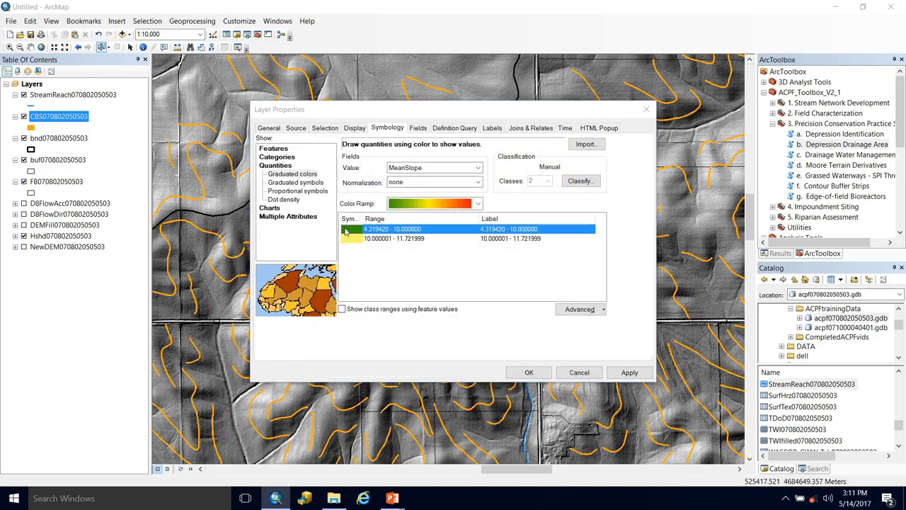
{"action": "left_click", "coordinate": [560, 205]}
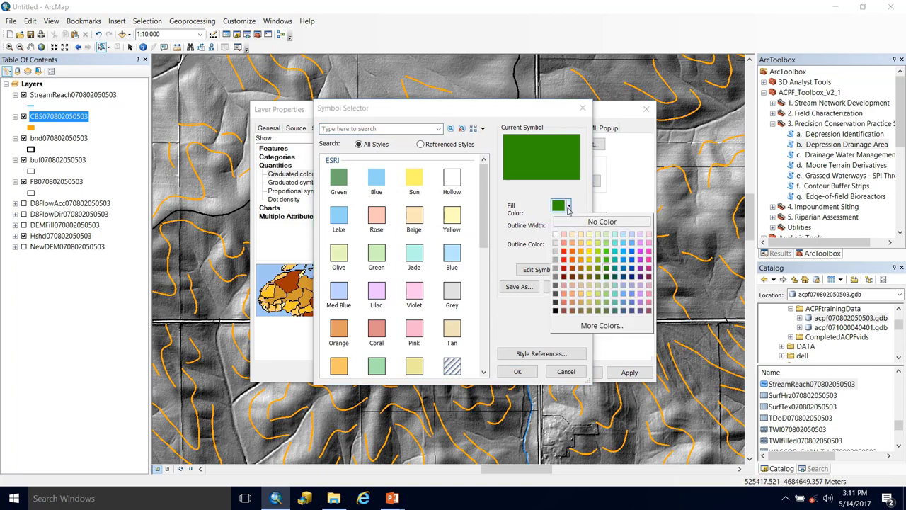
{"action": "left_click", "coordinate": [565, 252]}
{"action": "left_click", "coordinate": [561, 244]}
{"action": "left_click", "coordinate": [564, 290]}
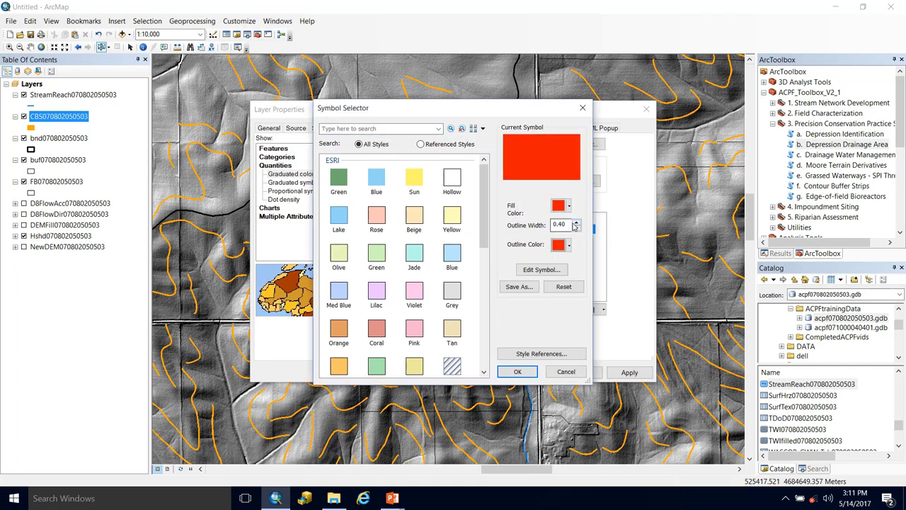
{"action": "left_click", "coordinate": [576, 225]}
{"action": "left_click", "coordinate": [517, 372]}
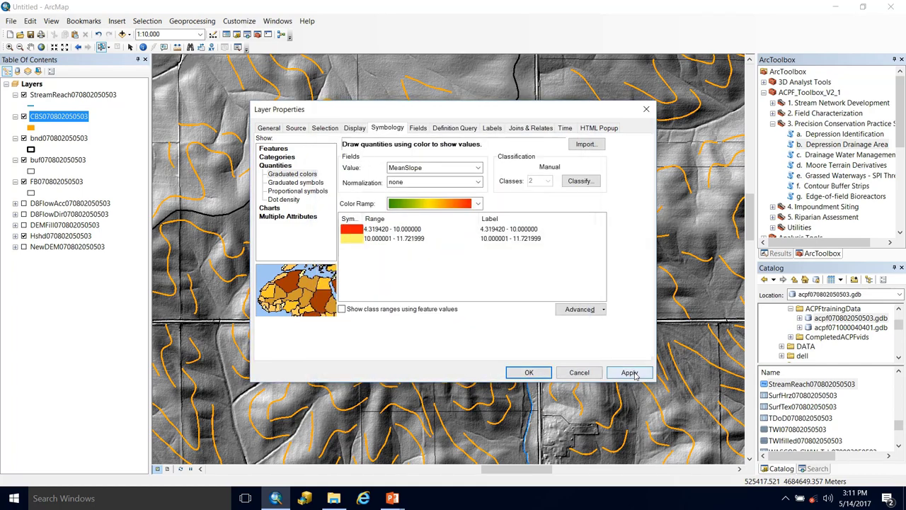
{"action": "left_click", "coordinate": [550, 374]}
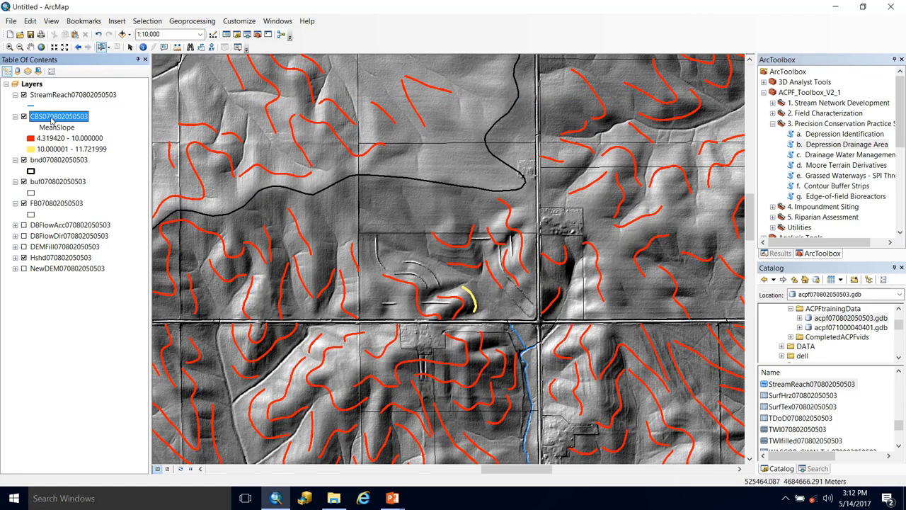
Step: Zoom to the full CBS layer extent, then zoom in to about 1:20,000
{"action": "right_click", "coordinate": [52, 121]}
{"action": "left_click", "coordinate": [92, 176]}
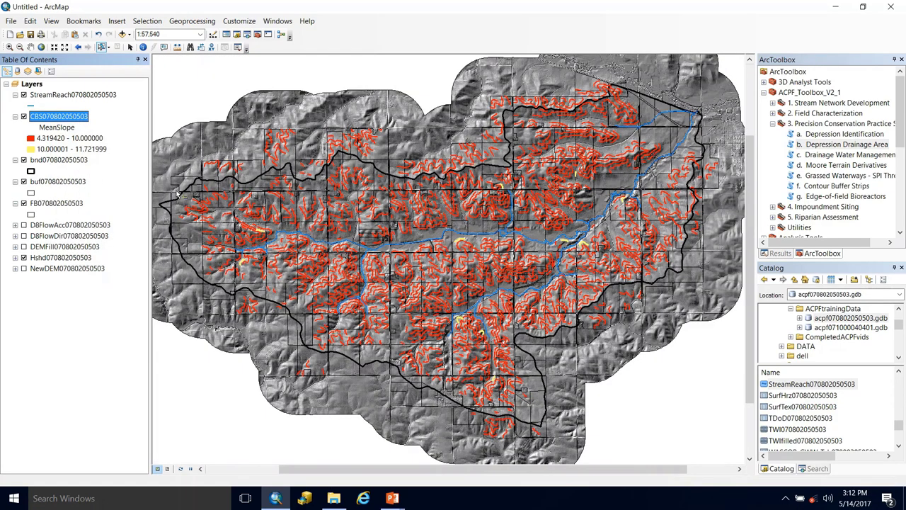
{"action": "scroll", "coordinate": [528, 228], "scroll_direction": "up", "scroll_amount": 4}
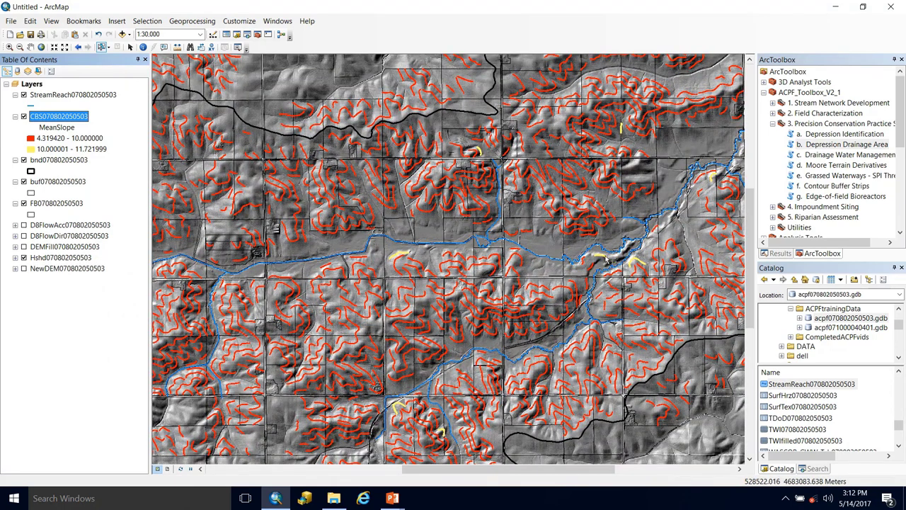
{"action": "scroll", "coordinate": [623, 265], "scroll_direction": "up", "scroll_amount": 2}
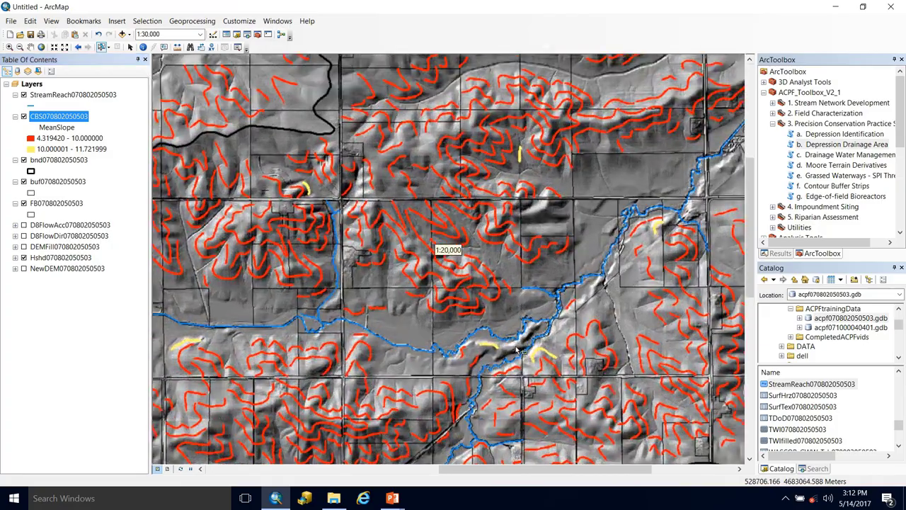